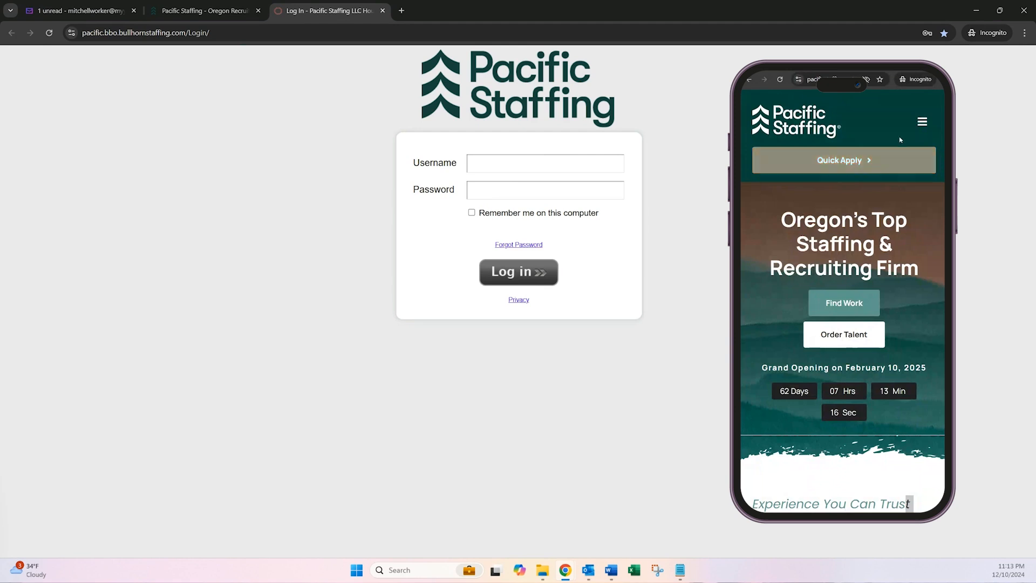
# Log in with the account username and password and switch the active placement to Warehouse Operator (Bob's Warehouse)
pyautogui.click(836, 210)
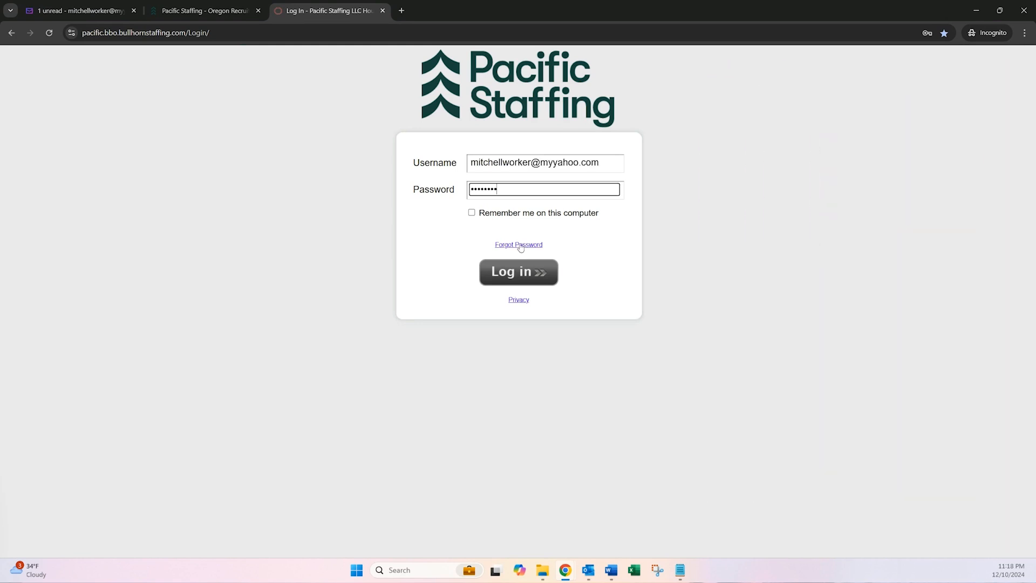
pyautogui.click(501, 272)
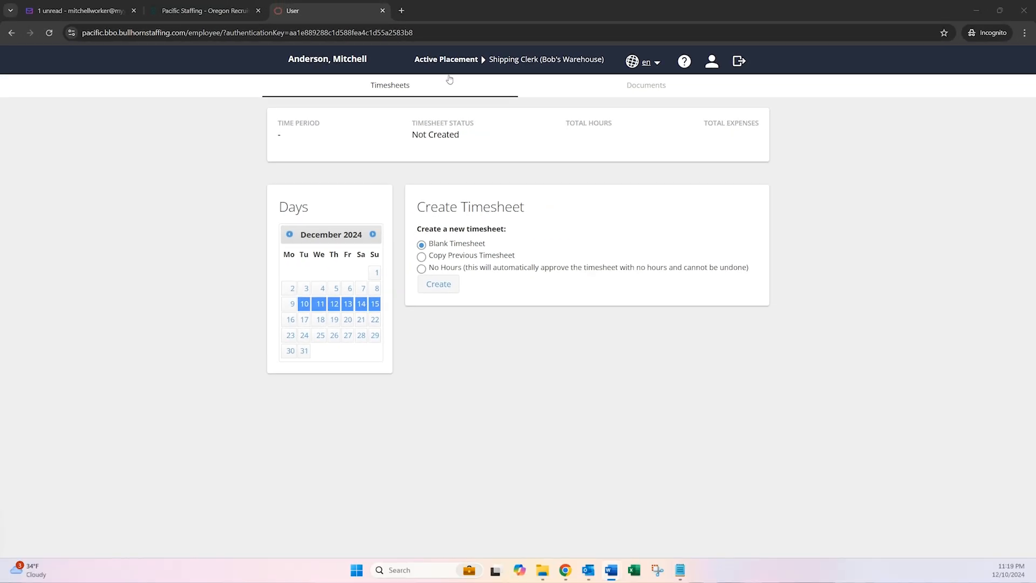
pyautogui.click(512, 64)
pyautogui.click(512, 75)
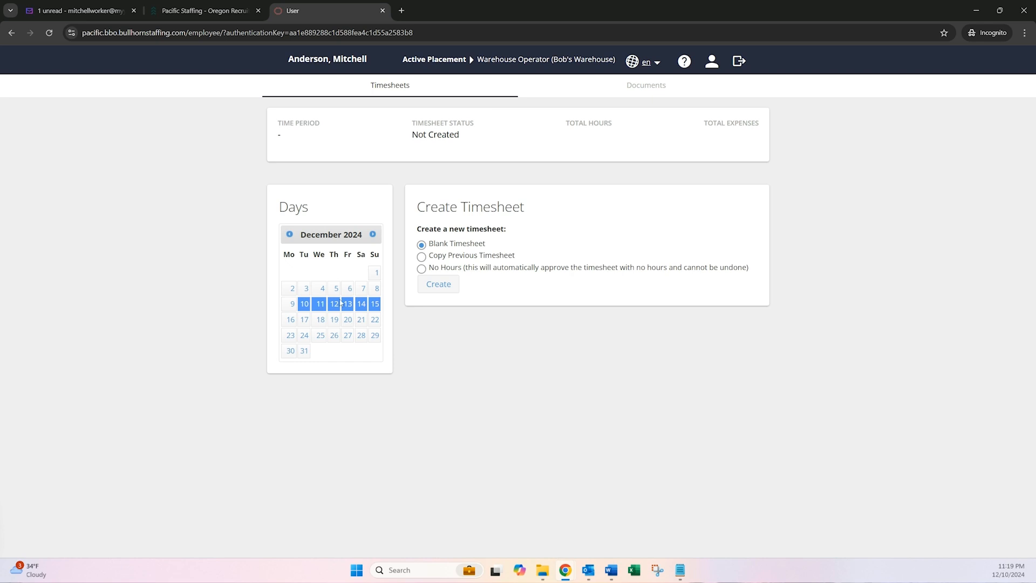
# Create a blank timesheet and set Monday 12/09/24 to 9am time in and 5 pm time out
pyautogui.click(443, 284)
pyautogui.click(460, 275)
pyautogui.click(485, 292)
pyautogui.click(545, 268)
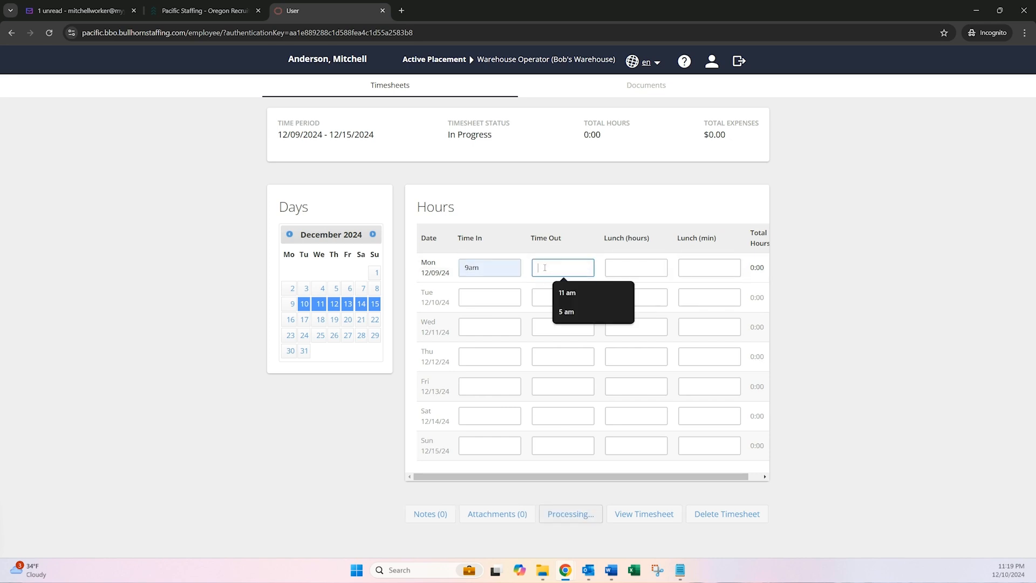
pyautogui.write('1')
pyautogui.click(808, 260)
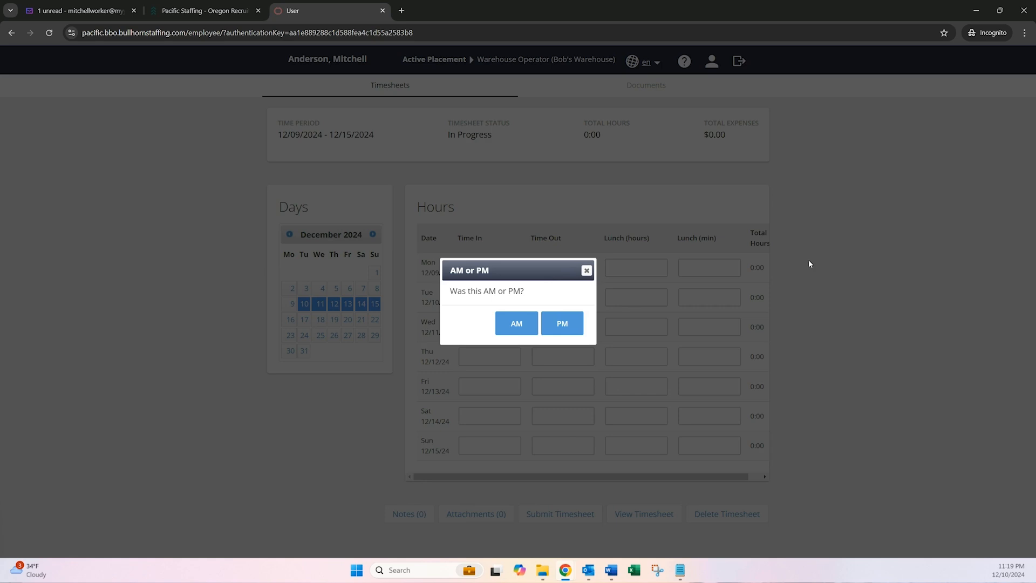
pyautogui.click(562, 323)
# Enter a lunch of 1 hour for Monday 12/09/24
pyautogui.click(625, 281)
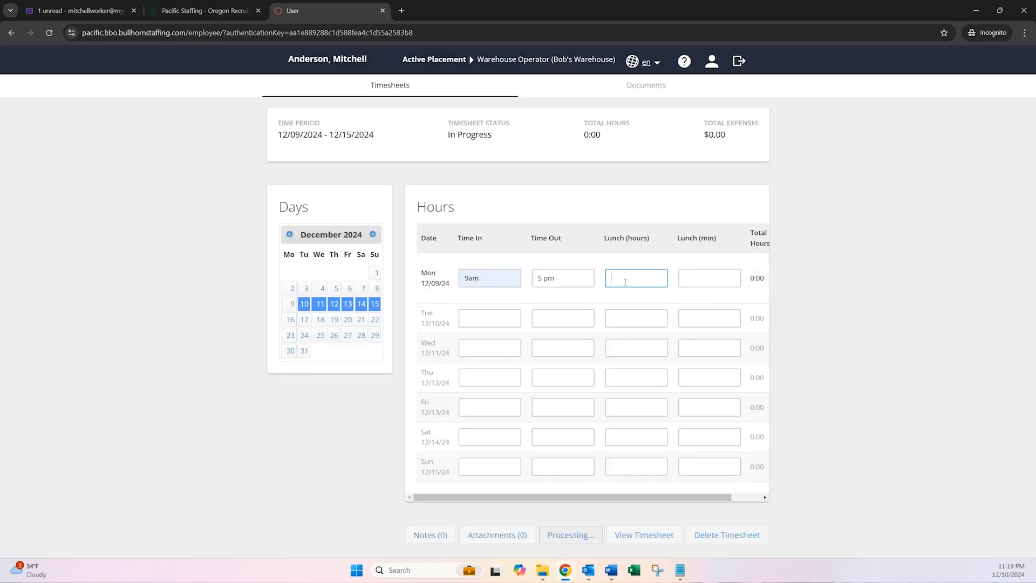
pyautogui.write('1')
pyautogui.press('Tab')
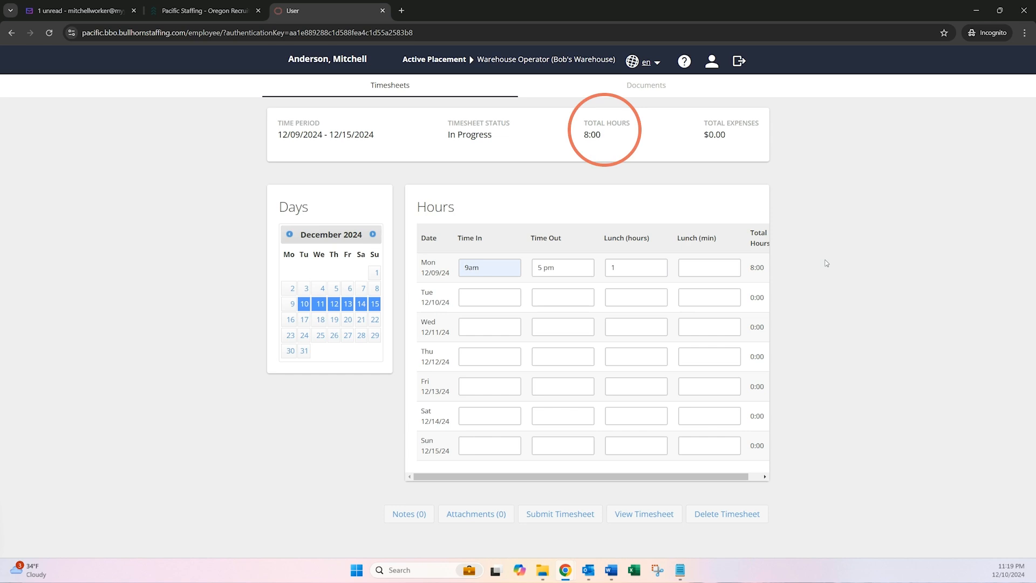
# Log out of the timesheet portal and confirm leaving the site
pyautogui.click(740, 68)
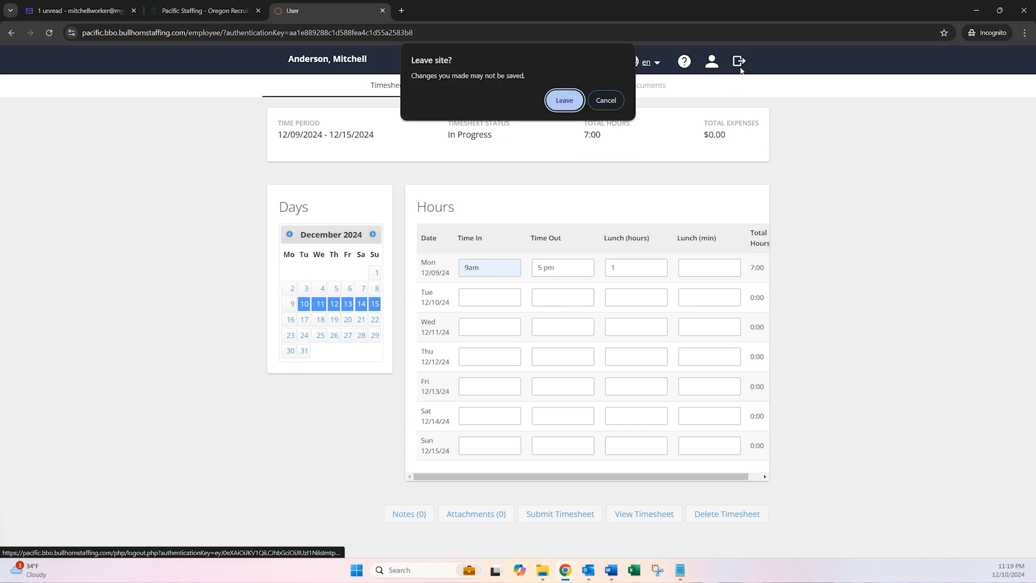
pyautogui.click(572, 100)
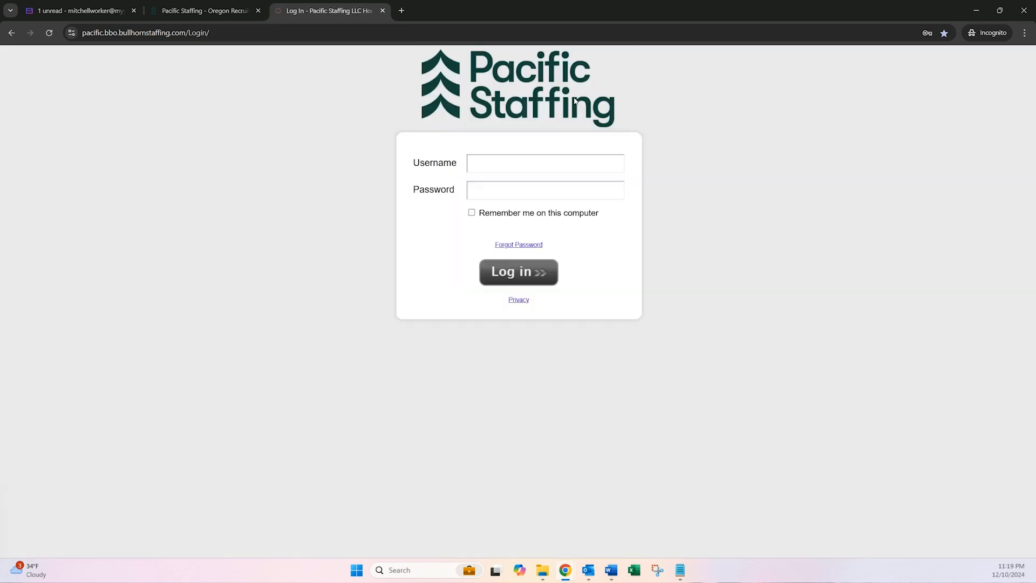
# Log back in with the account username and password and reopen the Warehouse Operator placement's timesheet
pyautogui.click(514, 272)
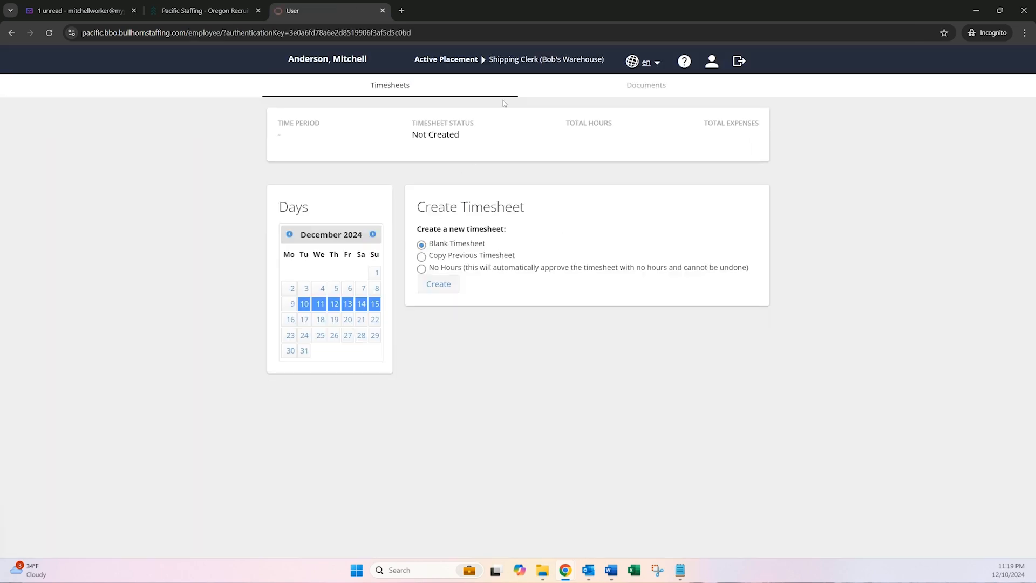
pyautogui.click(527, 63)
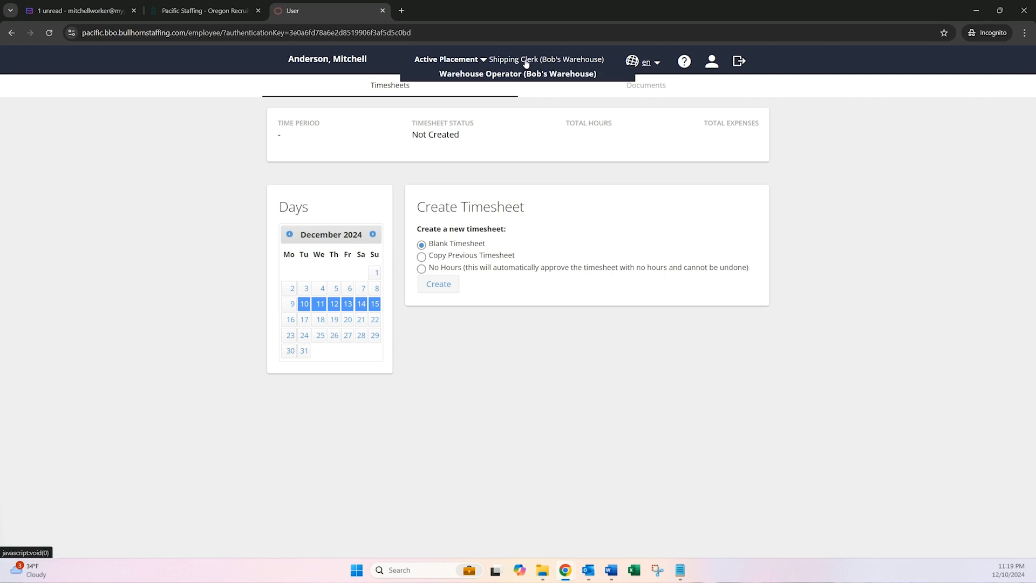
pyautogui.click(525, 76)
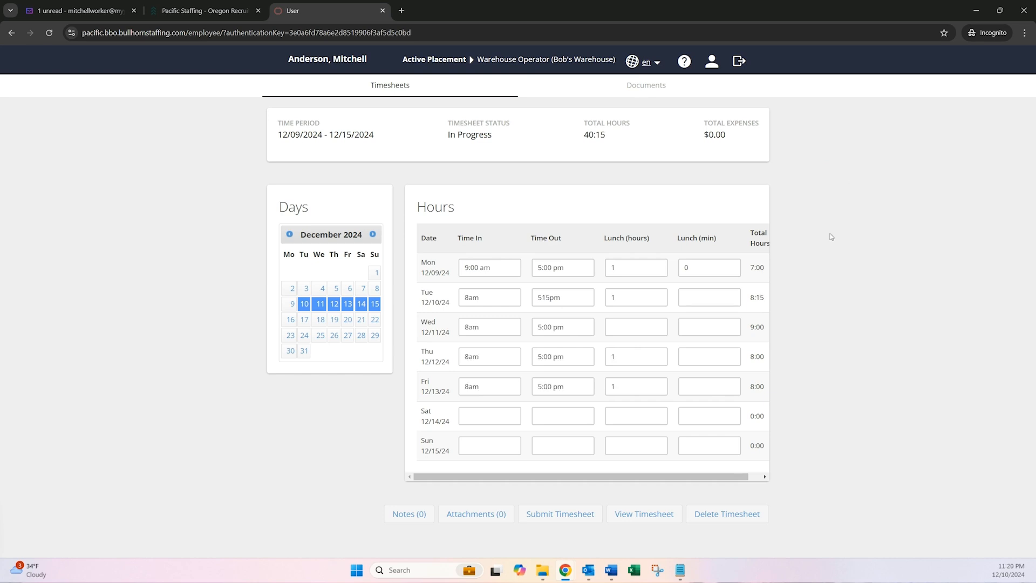
# Submit the Warehouse Operator timesheet, accepting the hours agreement, and unsubmit it again
pyautogui.click(541, 514)
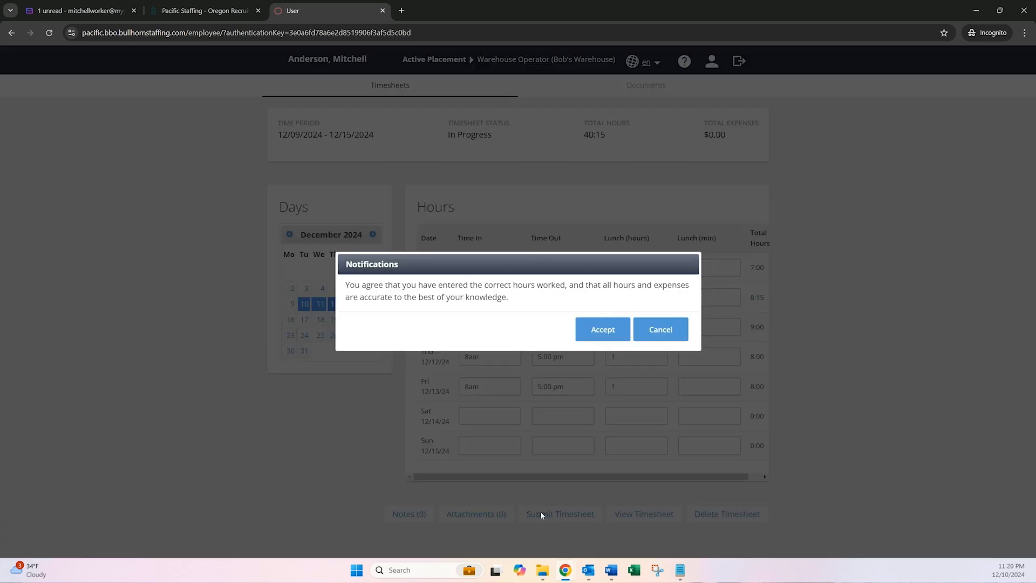
pyautogui.click(603, 331)
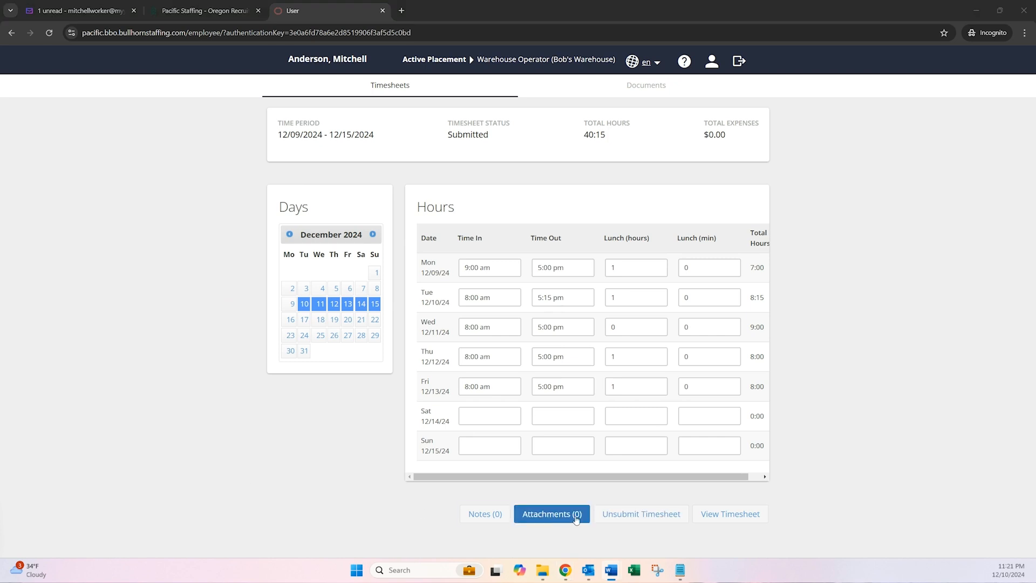
pyautogui.click(640, 521)
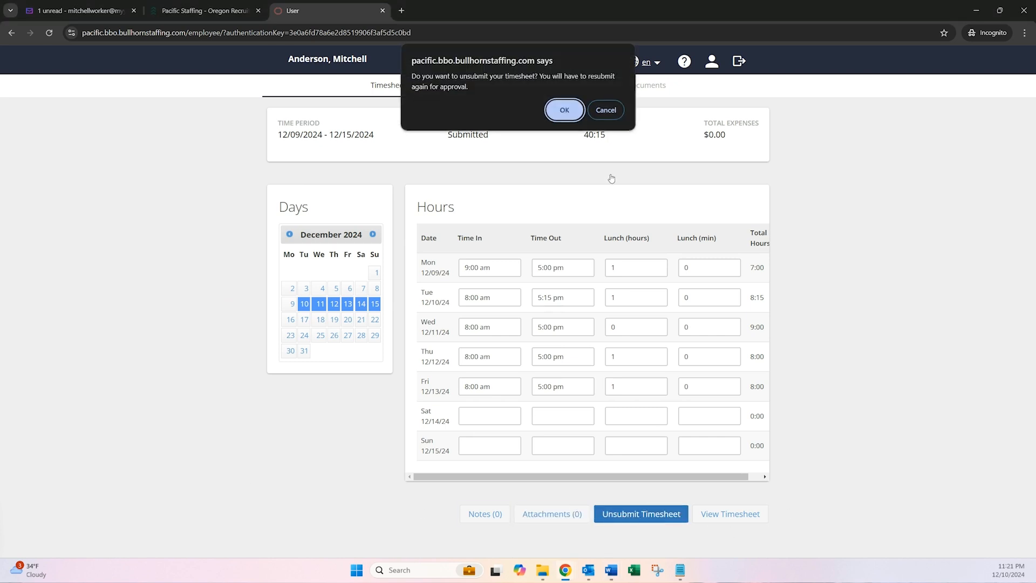
pyautogui.click(564, 110)
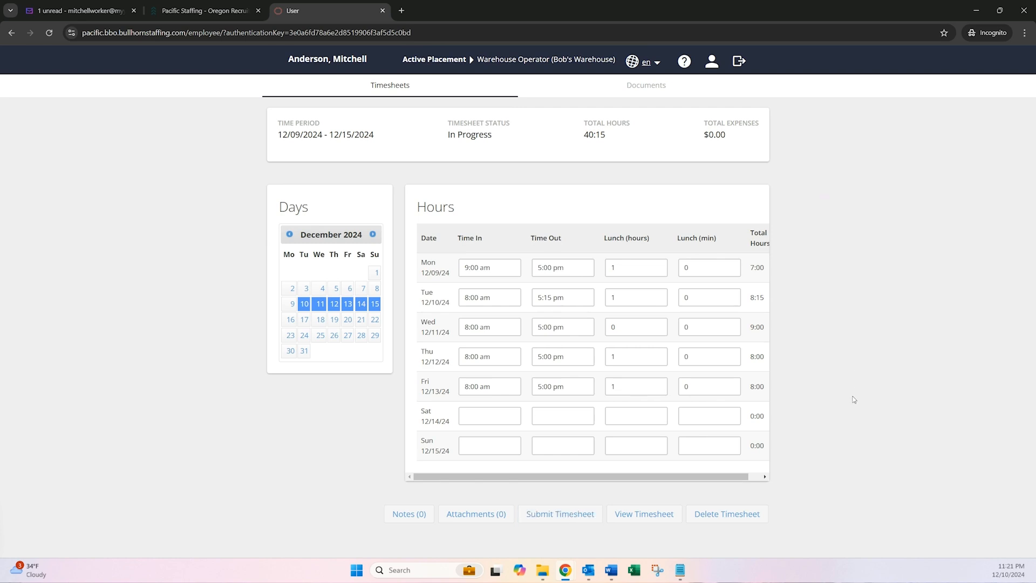
# Change Friday 12/13/24's time out to 6:00 pm
pyautogui.click(549, 385)
pyautogui.moveTo(540, 386); pyautogui.dragTo(528, 387)
pyautogui.write('6')
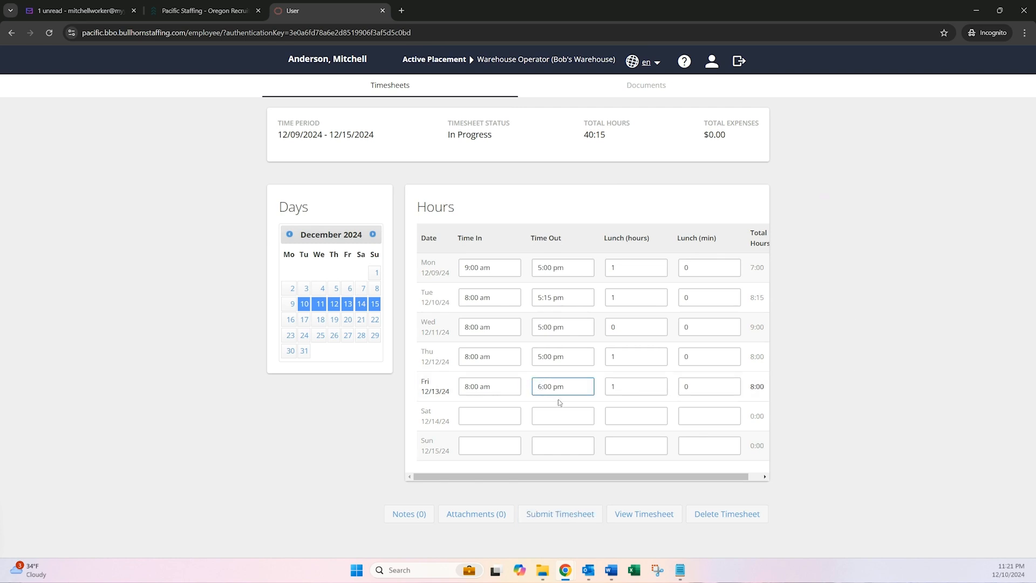
pyautogui.click(637, 390)
pyautogui.click(841, 429)
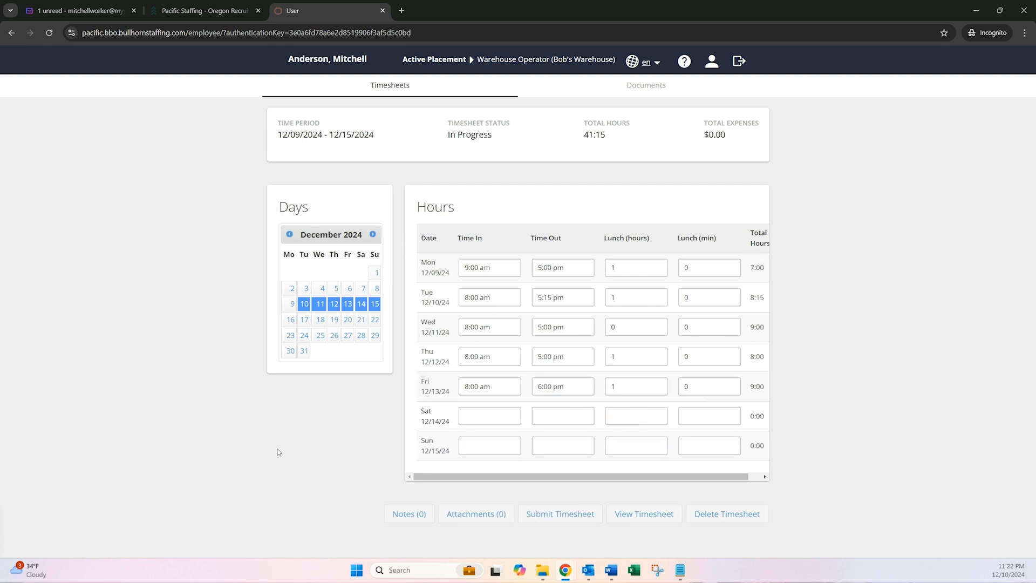
# Submit the corrected timesheet for 12/09/2024 - 12/15/2024, accepting the hours agreement
pyautogui.click(567, 512)
pyautogui.click(617, 330)
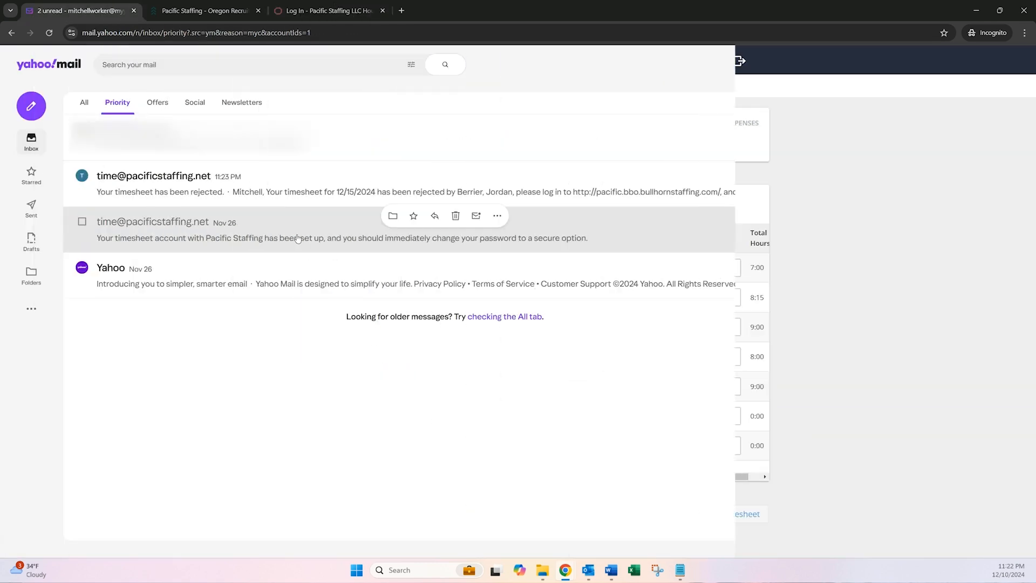
# Read the timesheet rejection e-mail in Yahoo Mail and log back in to the timesheet portal with the username and password
pyautogui.click(288, 192)
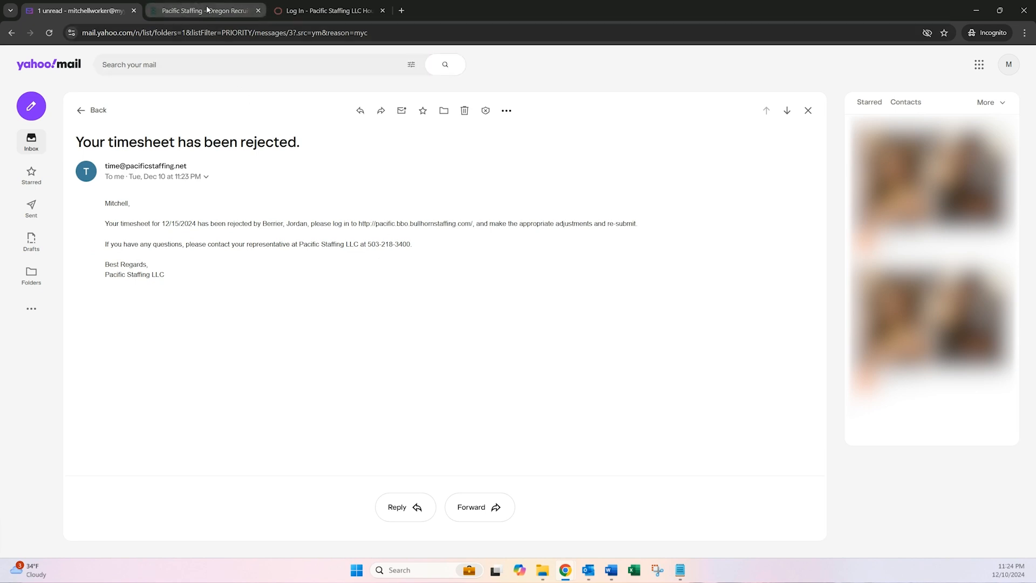
pyautogui.click(324, 10)
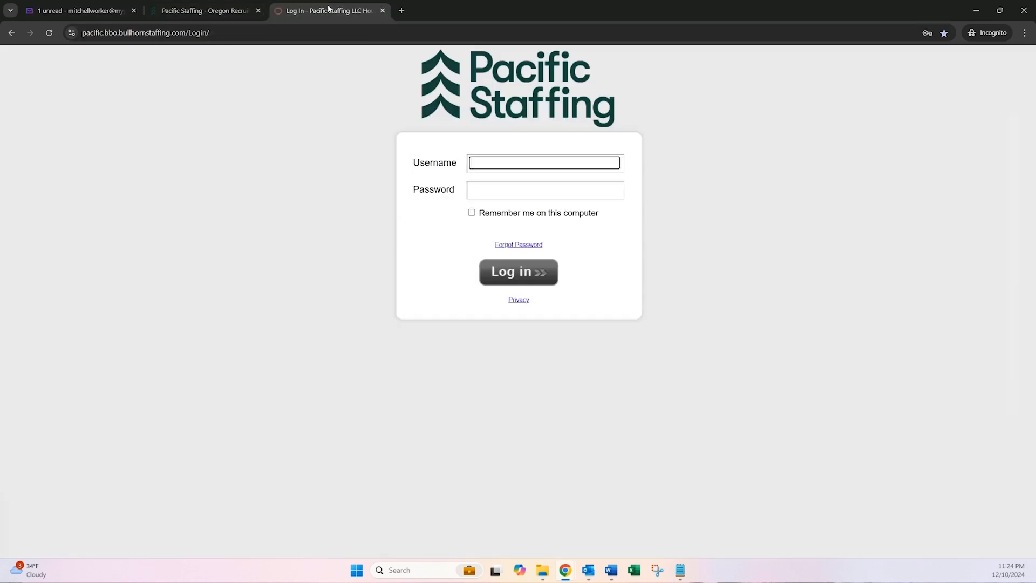
pyautogui.click(521, 281)
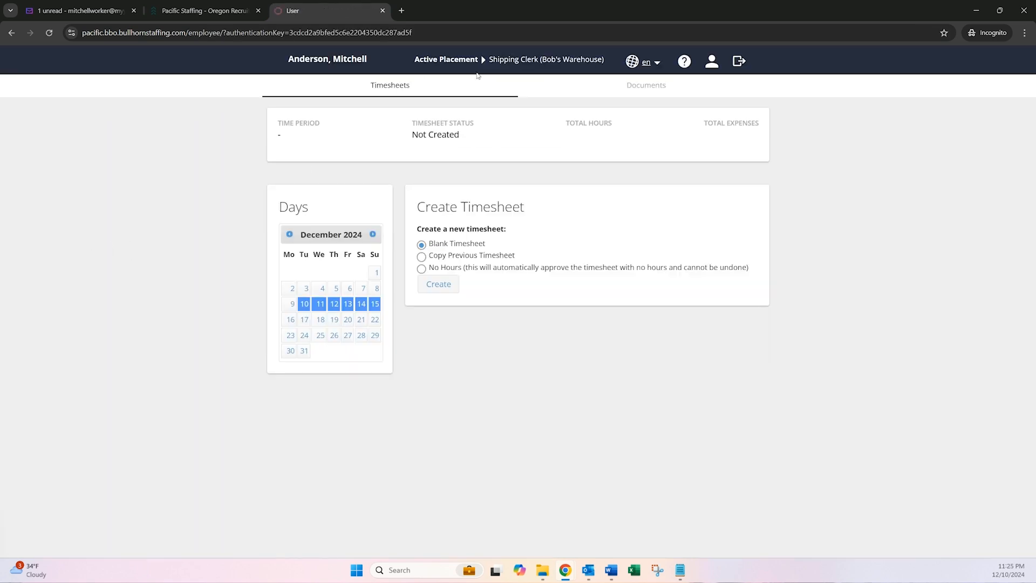
# Switch to the Warehouse Operator placement and read the note attached to its rejected timesheet
pyautogui.click(527, 64)
pyautogui.click(527, 77)
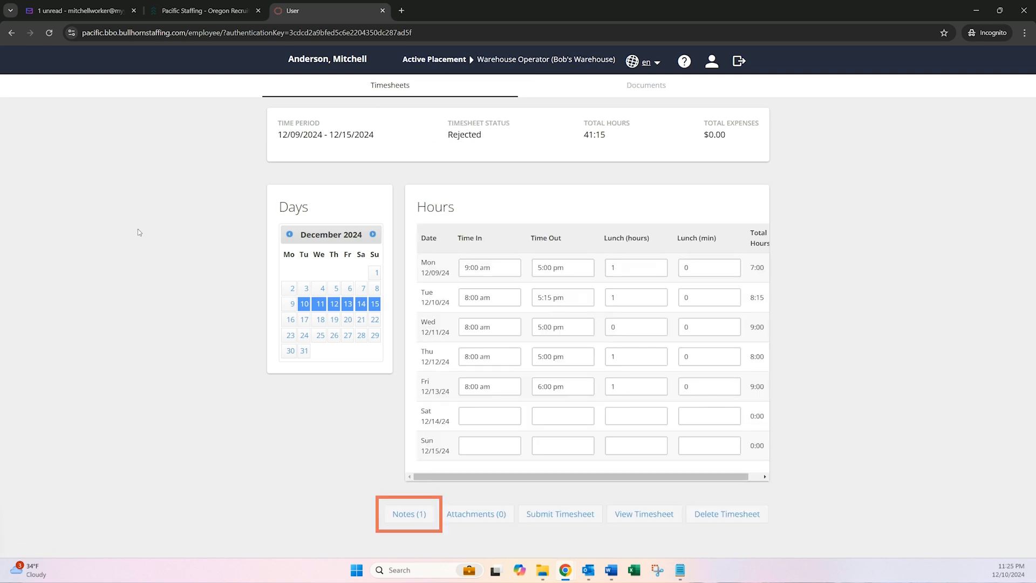
pyautogui.click(410, 515)
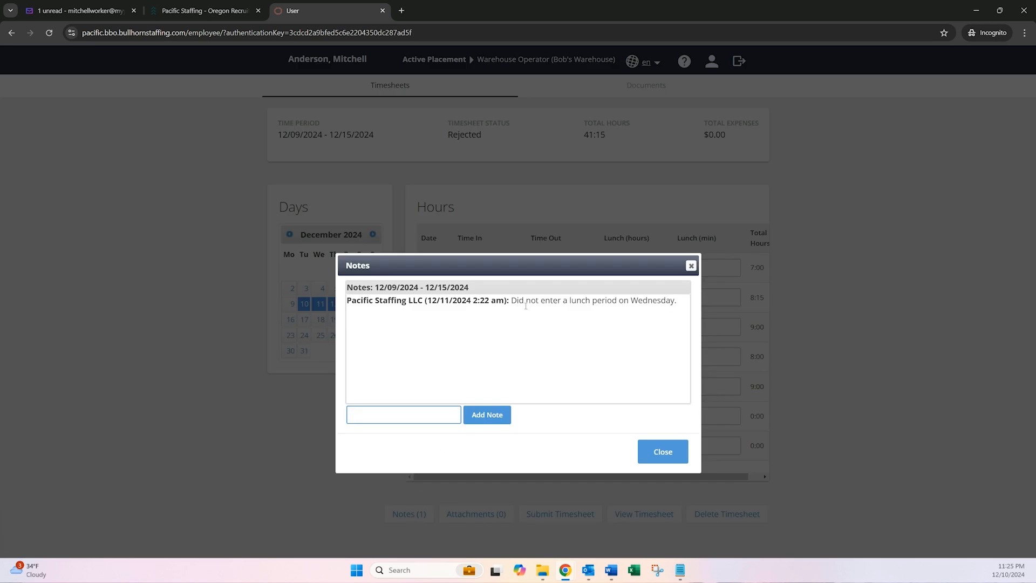
pyautogui.click(663, 452)
# Set Wednesday 12/11/24's lunch to 1 hour and resubmit the timesheet, accepting the hours agreement
pyautogui.doubleClick(621, 327)
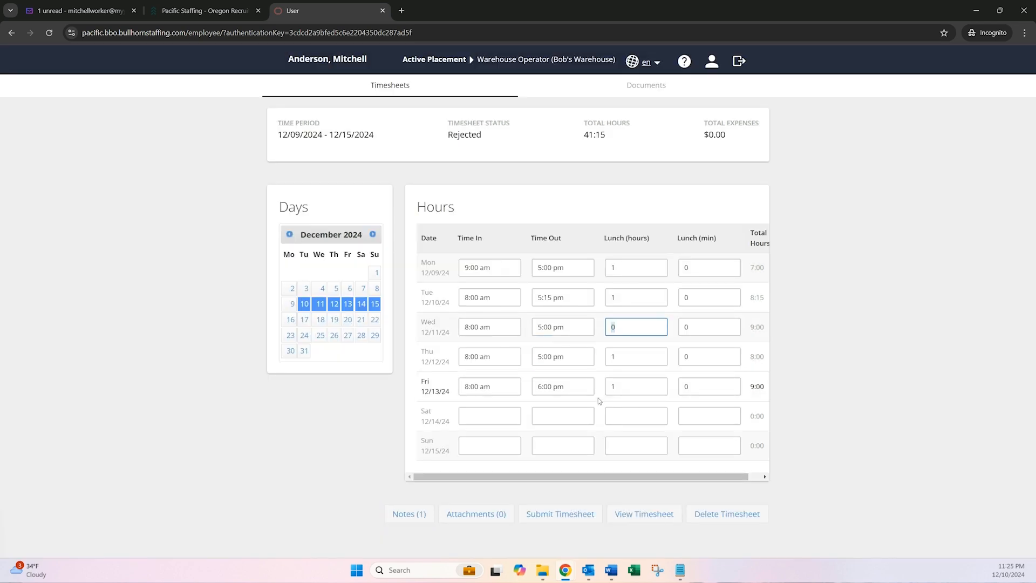
pyautogui.write('1')
pyautogui.click(883, 358)
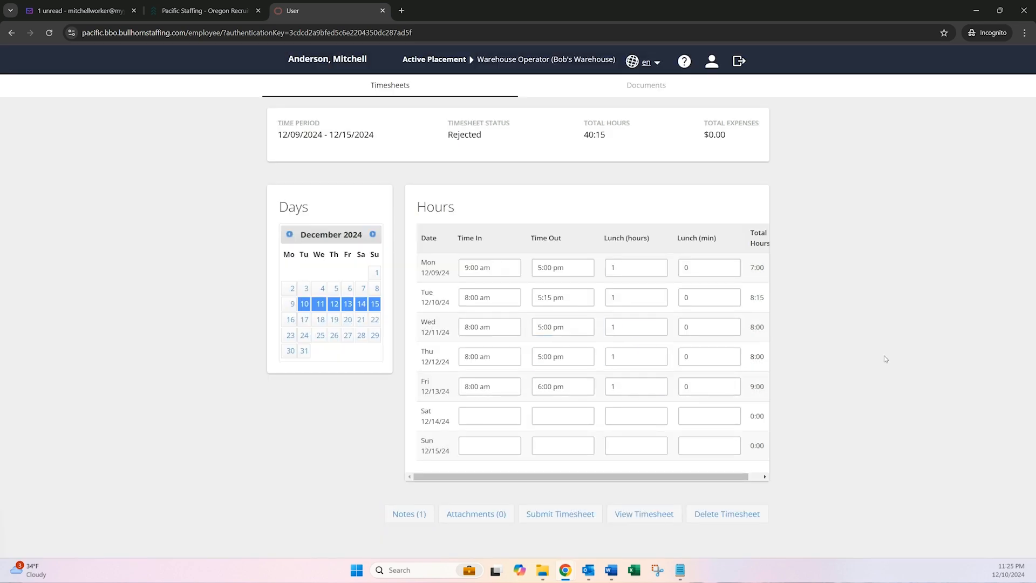
pyautogui.click(543, 510)
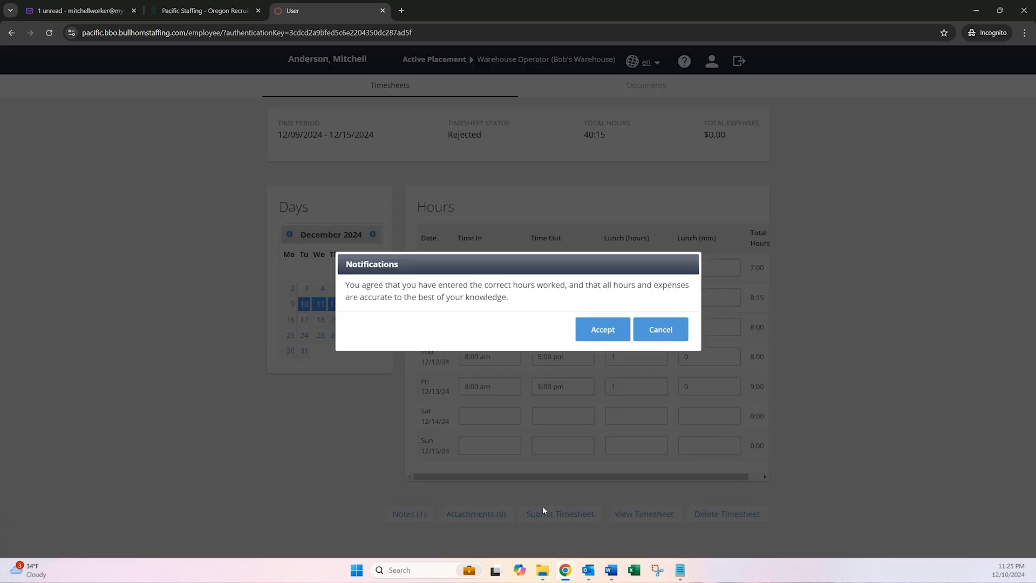
pyautogui.click(609, 328)
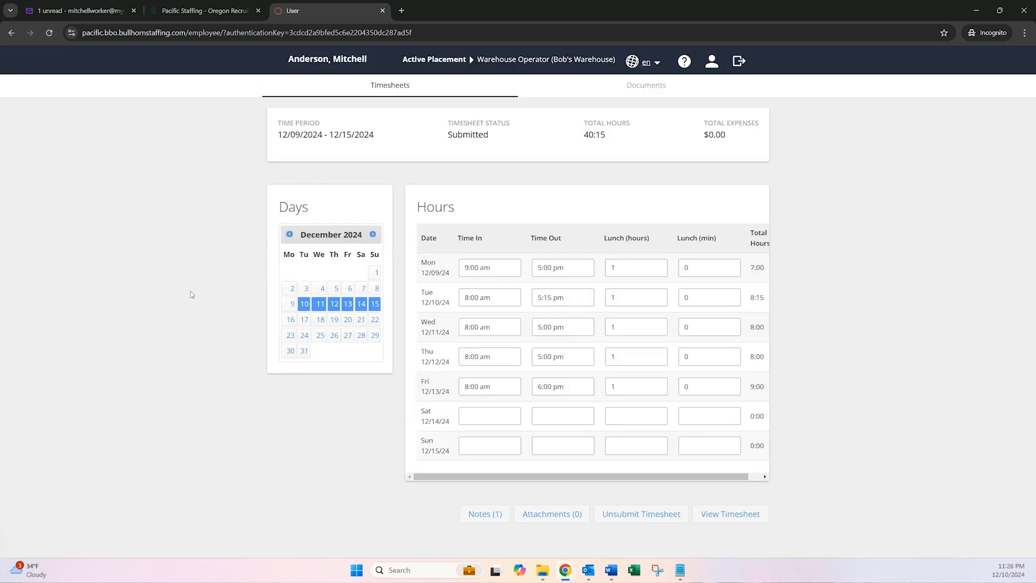
# Switch the active placement to Shipping Clerk (Bob's Warehouse) and enter Saturday 12/14/24 from 12pm to 3pm
pyautogui.click(493, 66)
pyautogui.click(495, 76)
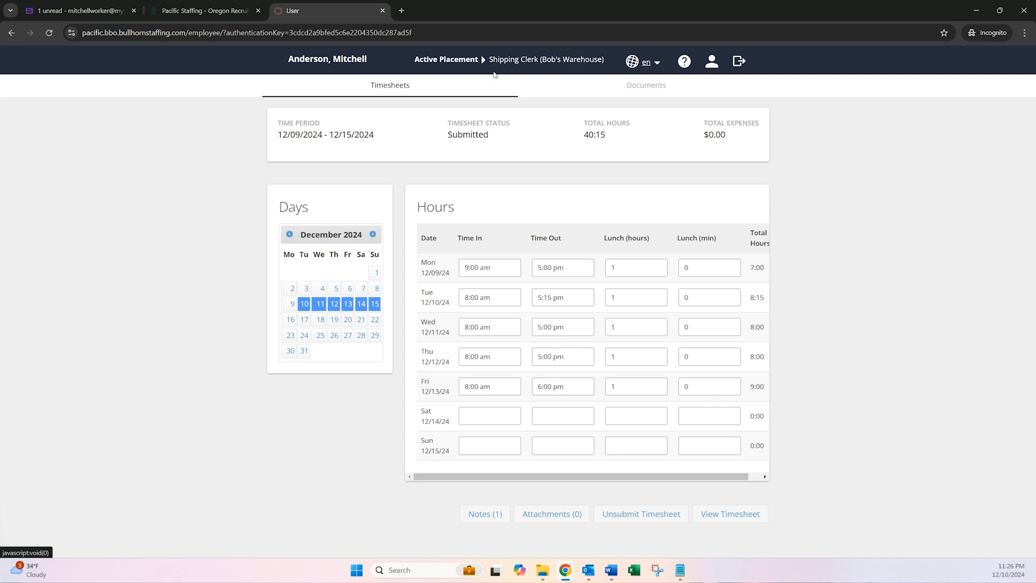
pyautogui.click(483, 413)
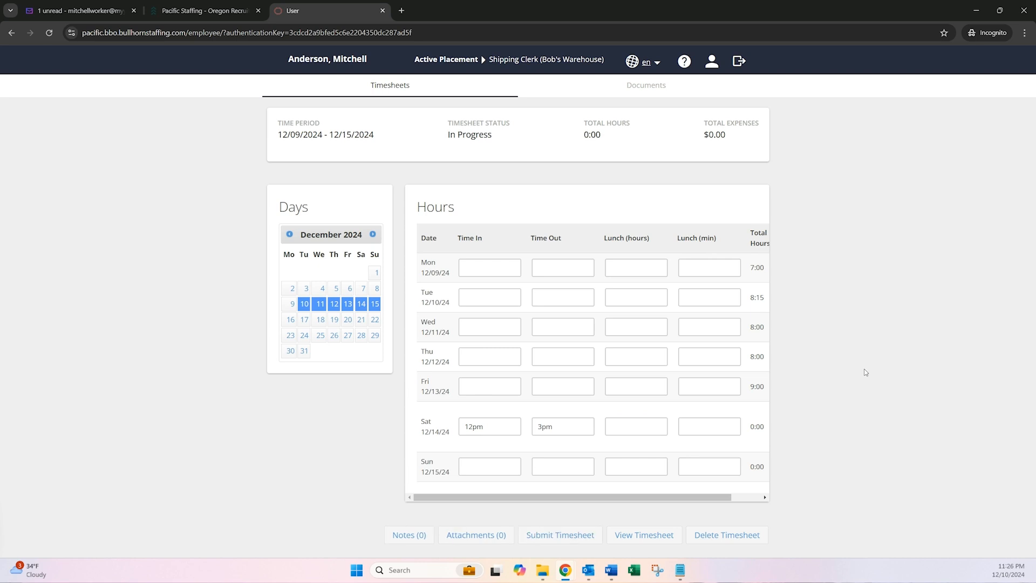
# Submit the Shipping Clerk timesheet, accepting the hours agreement
pyautogui.click(561, 515)
pyautogui.click(602, 329)
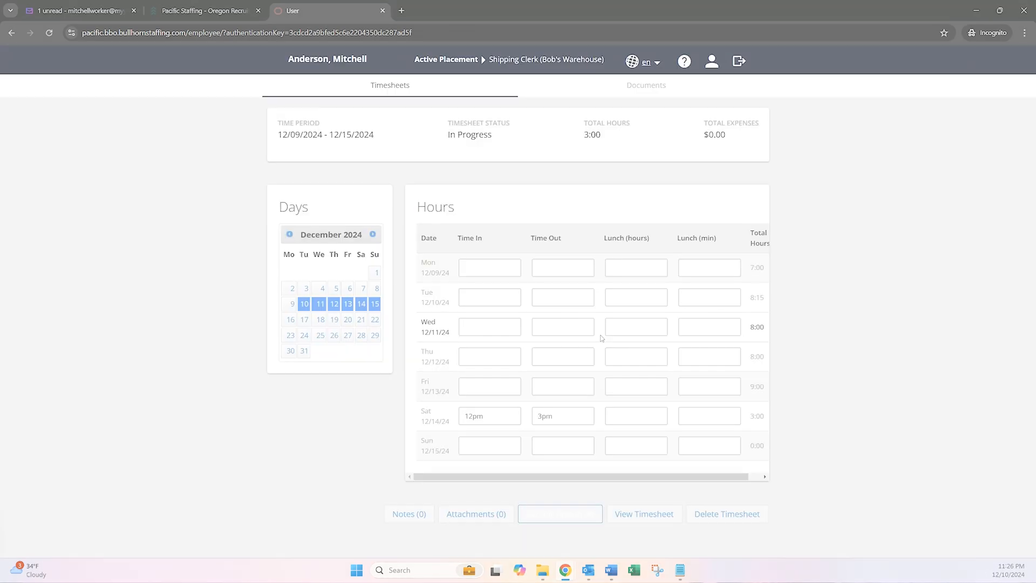